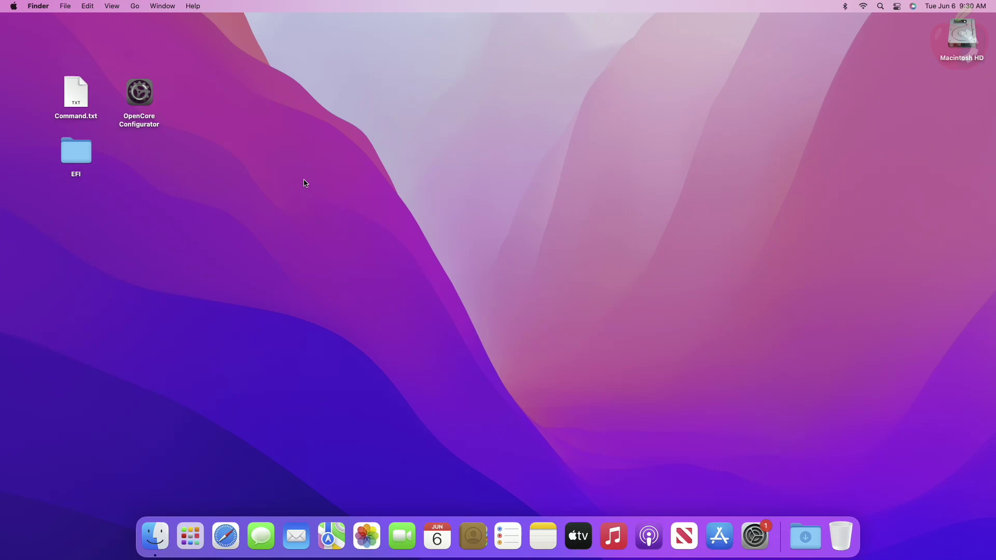
Leave Launchpad and click through Command.txt, OpenCore Configurator and the EFI folder on the desktop
left_click(190, 535)
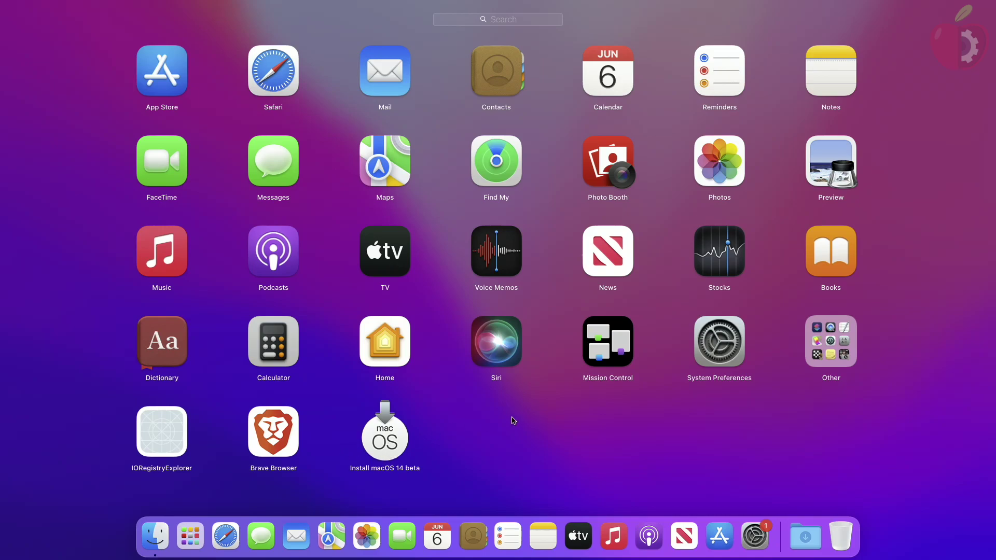
left_click(512, 420)
left_click(84, 101)
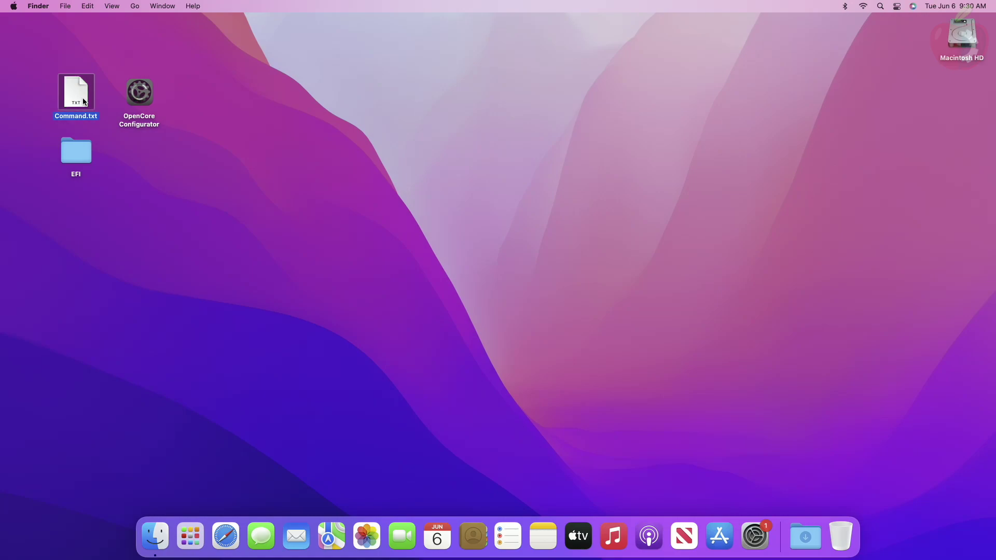
left_click(138, 96)
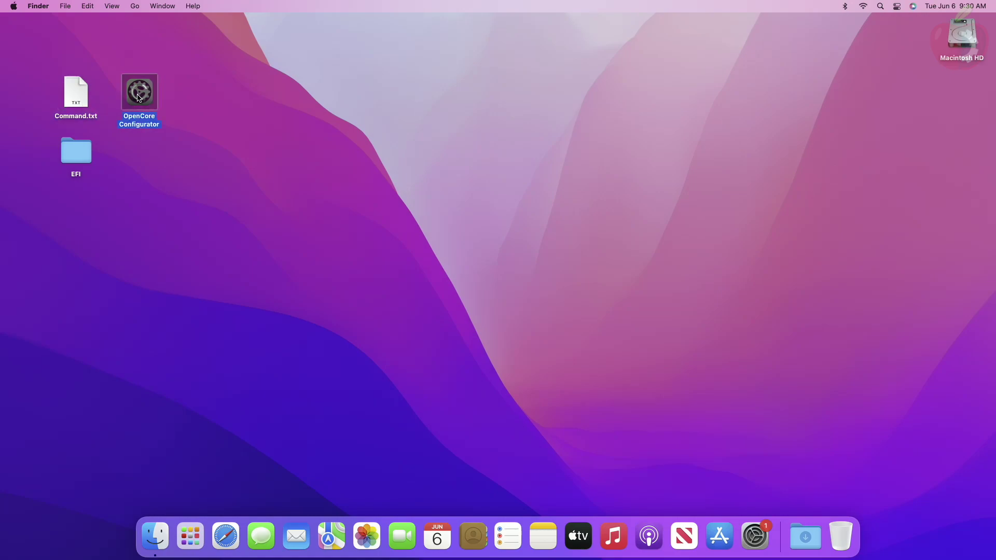
left_click(84, 149)
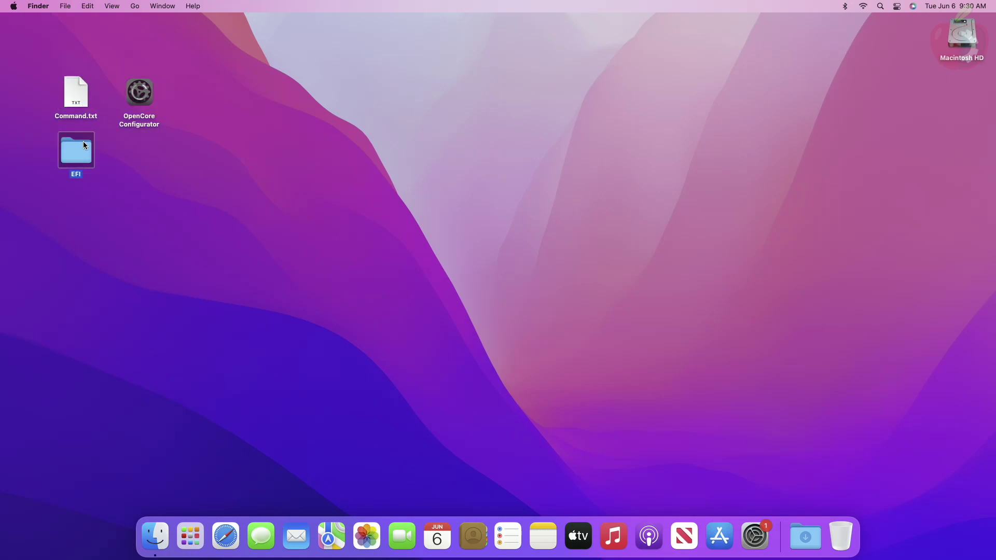
left_click(211, 166)
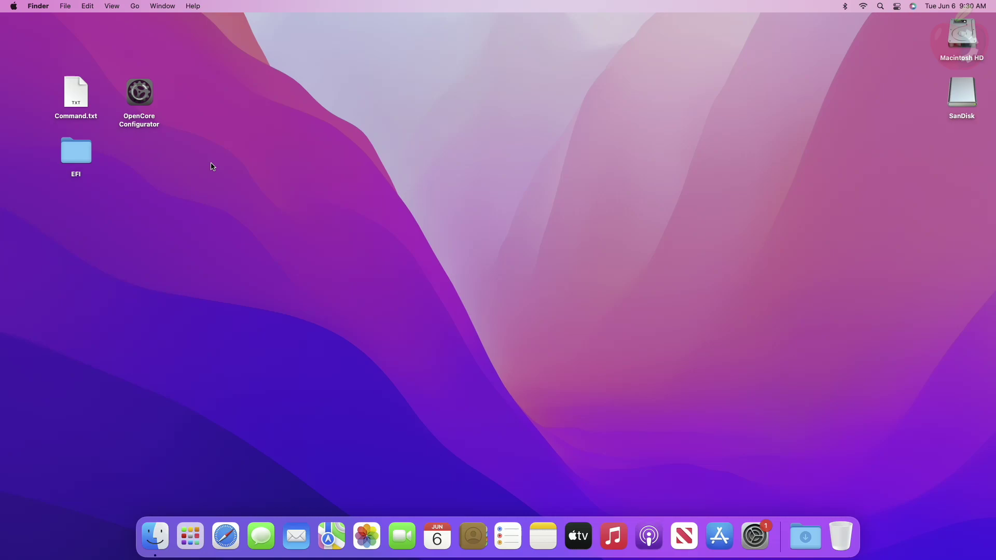
Launch Disk Utility from Spotlight and select the SanDisk external disk
key("super+space")
type("dis")
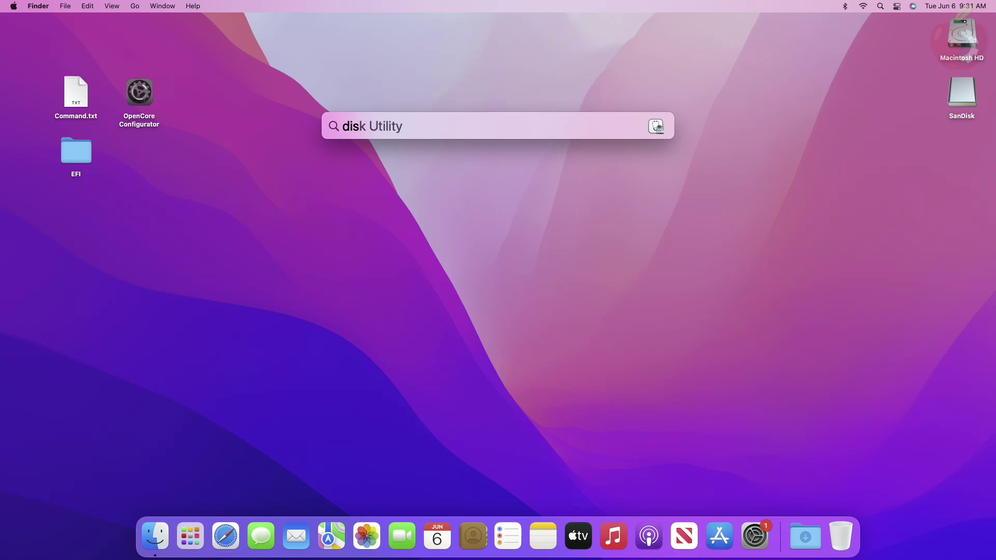
key("Return")
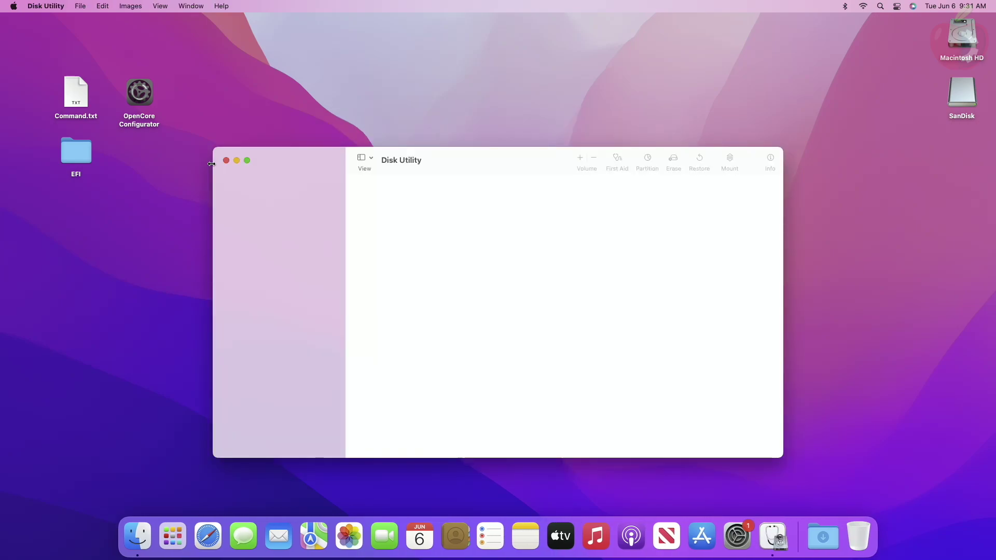
left_click(304, 251)
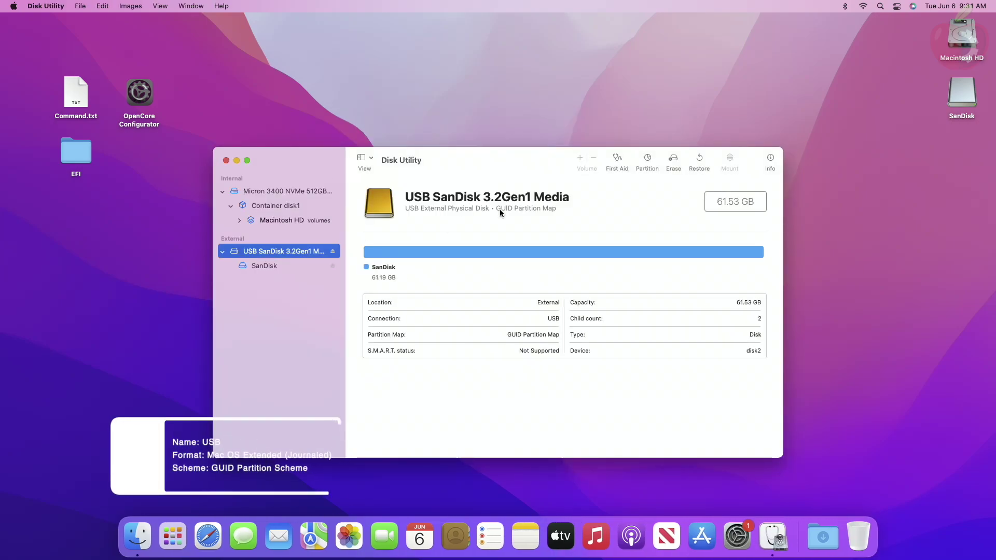
Erase the SanDisk disk as a Mac OS Extended (Journaled) volume named USB, then start quitting
left_click(673, 162)
type("USB")
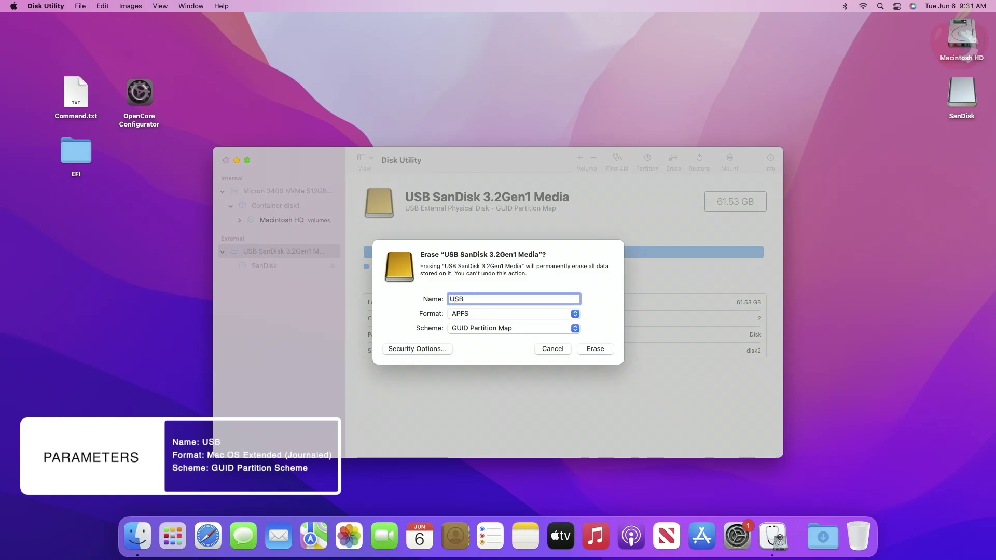
left_click(566, 311)
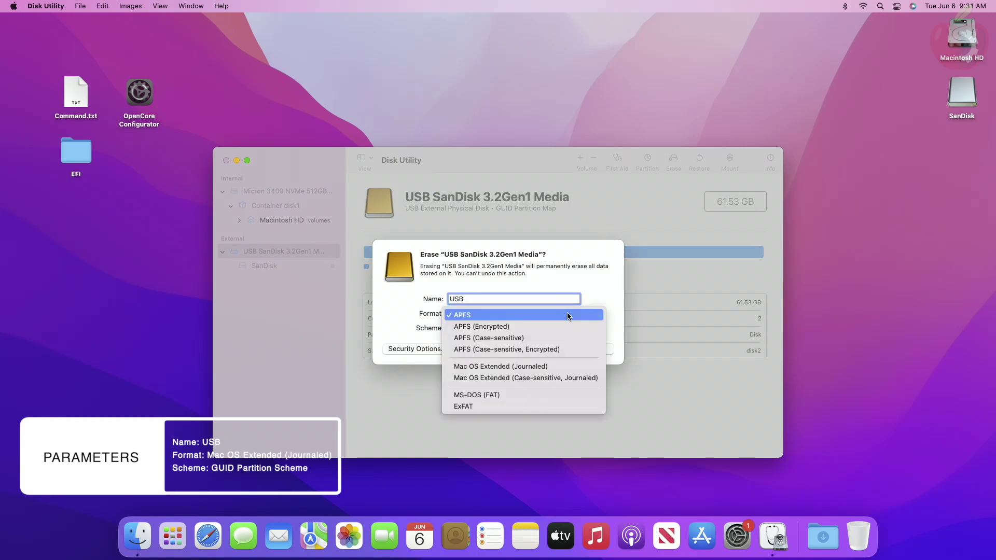
left_click(523, 367)
left_click(582, 350)
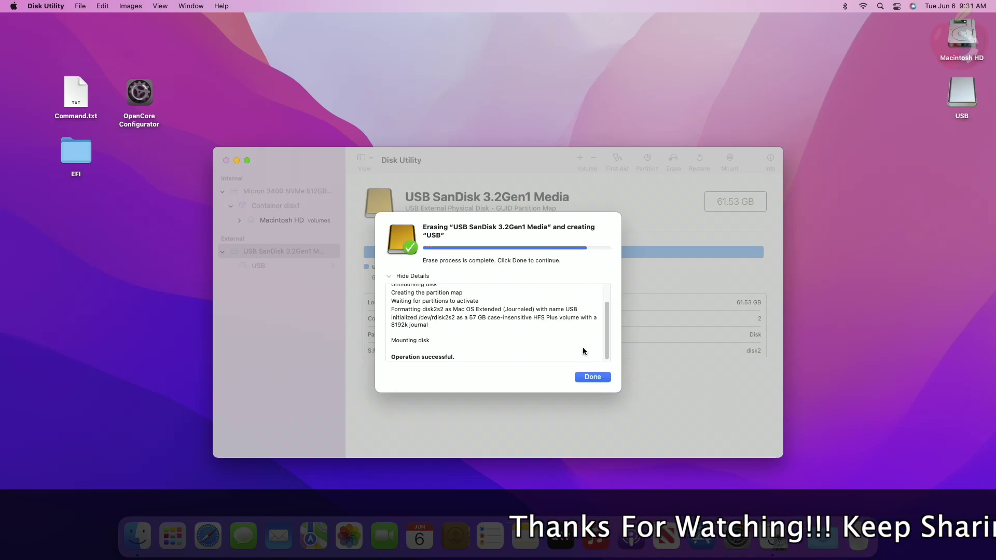
left_click(592, 377)
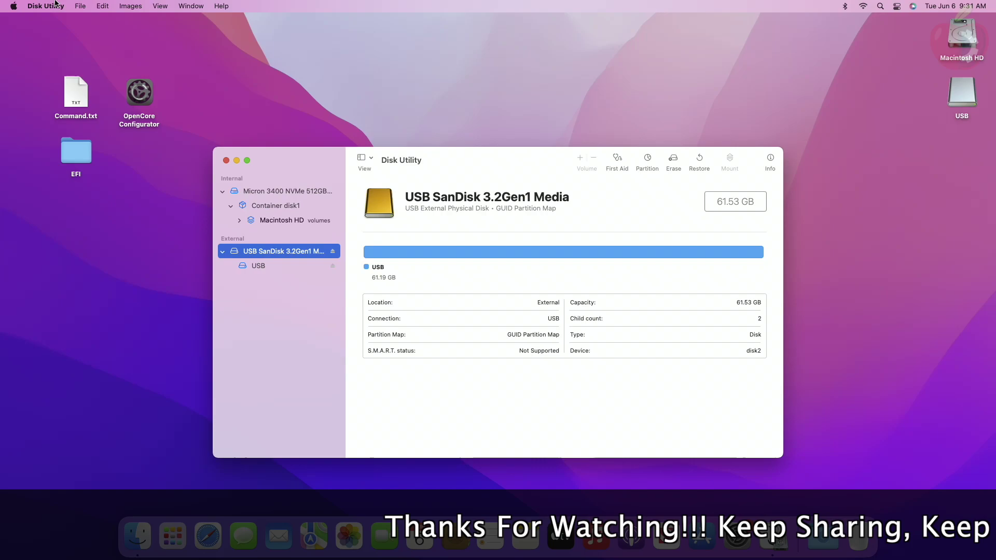
left_click(45, 5)
Quit Disk Utility, copy the createinstallmedia command from Command.txt's preview, and open Spotlight
left_click(86, 96)
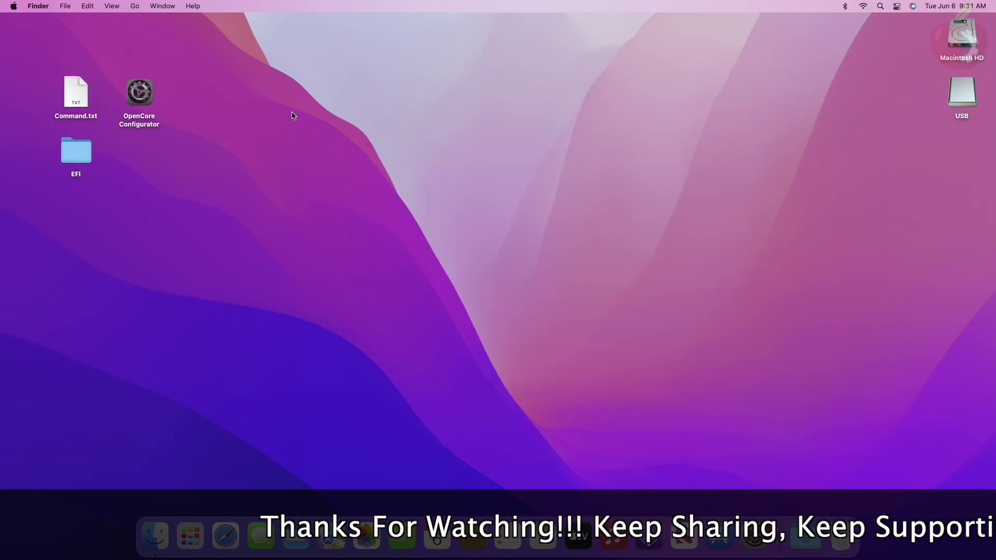
key("space")
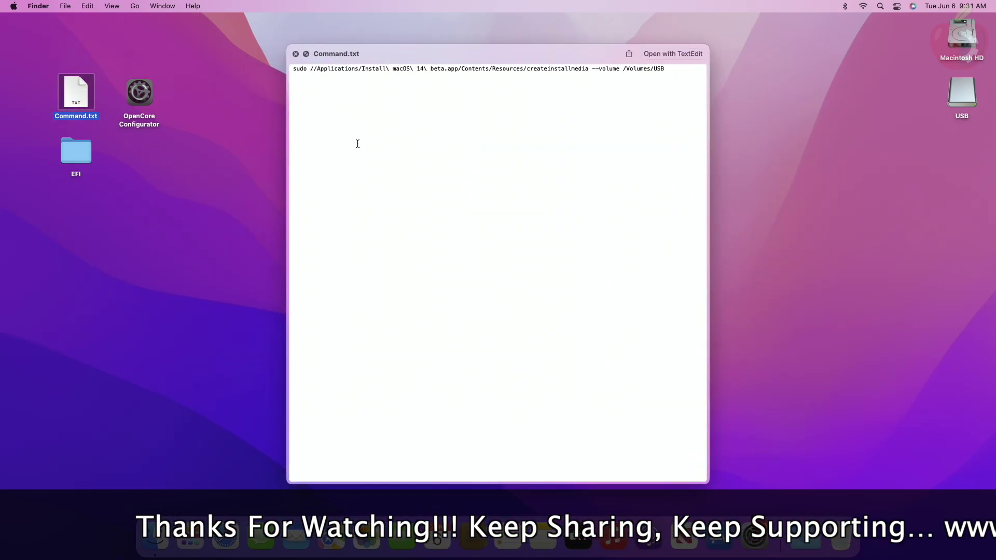
key("super+a")
key("super+c")
key("space")
left_click(358, 147)
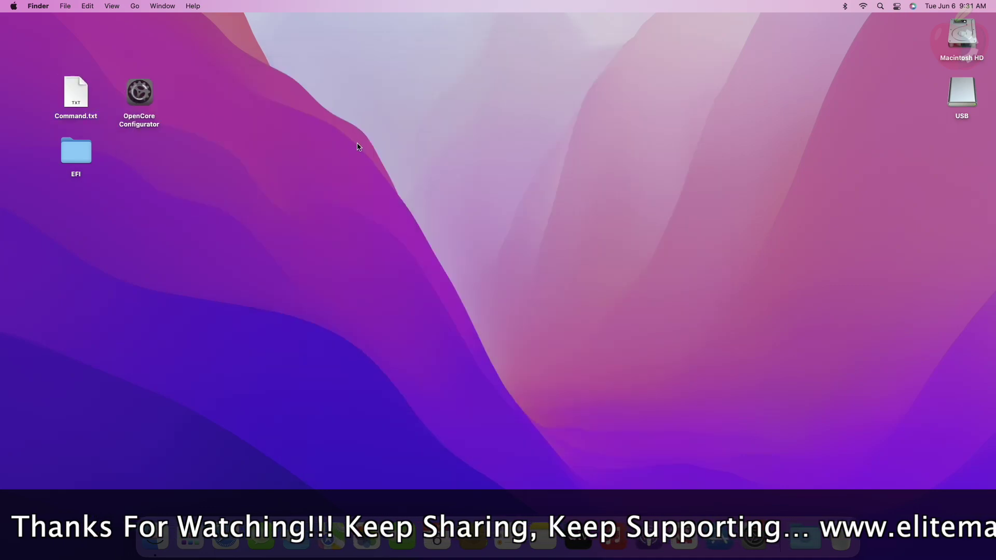
key("super+space")
type("disk")
type("ter")
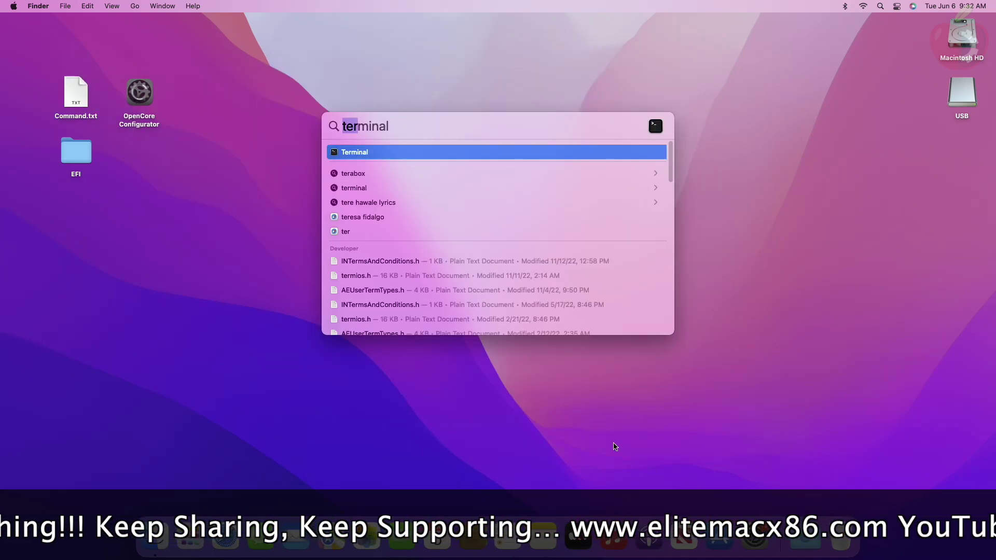
In Terminal, run sudo createinstallmedia on /Volumes/USB, enter the password and confirm the erase
key("Return")
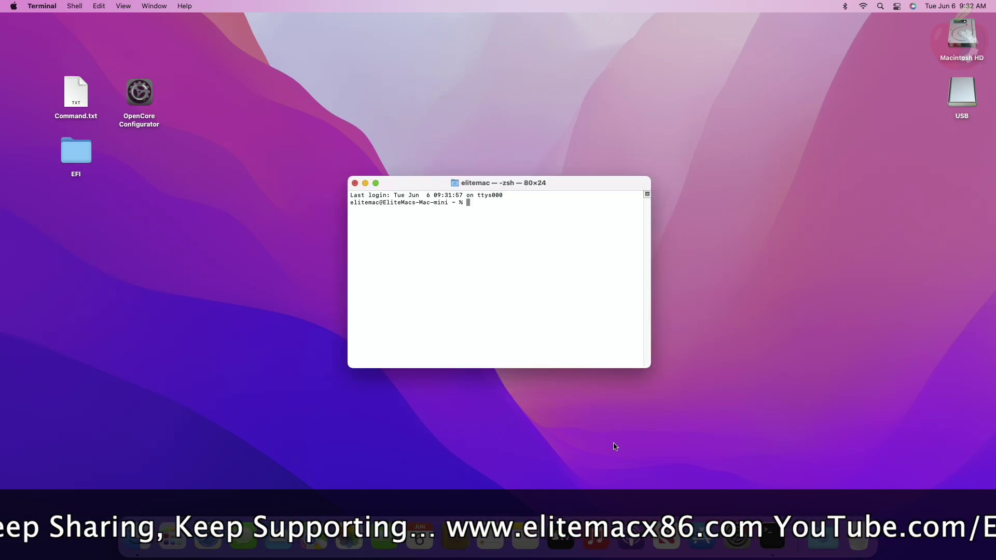
key("super+v")
key("Return")
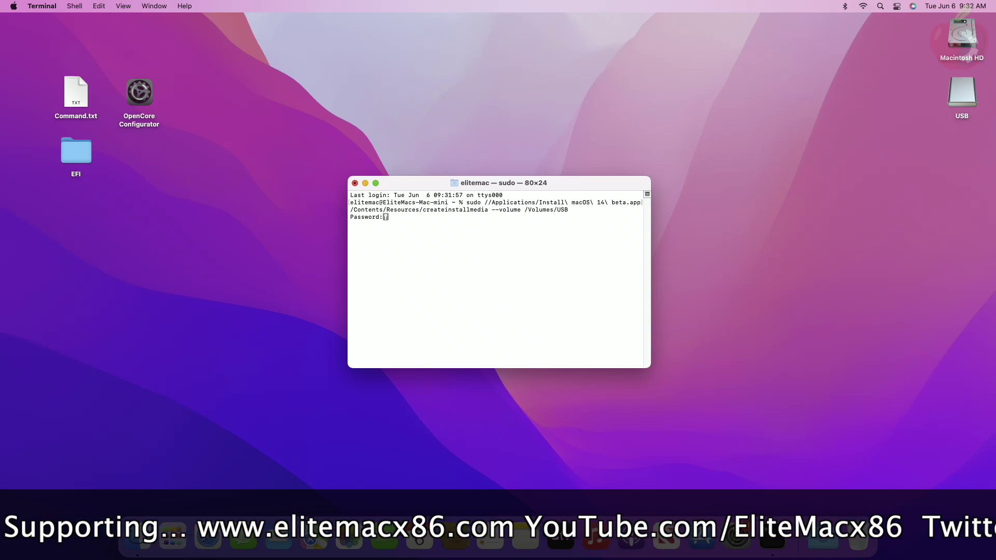
key("Return")
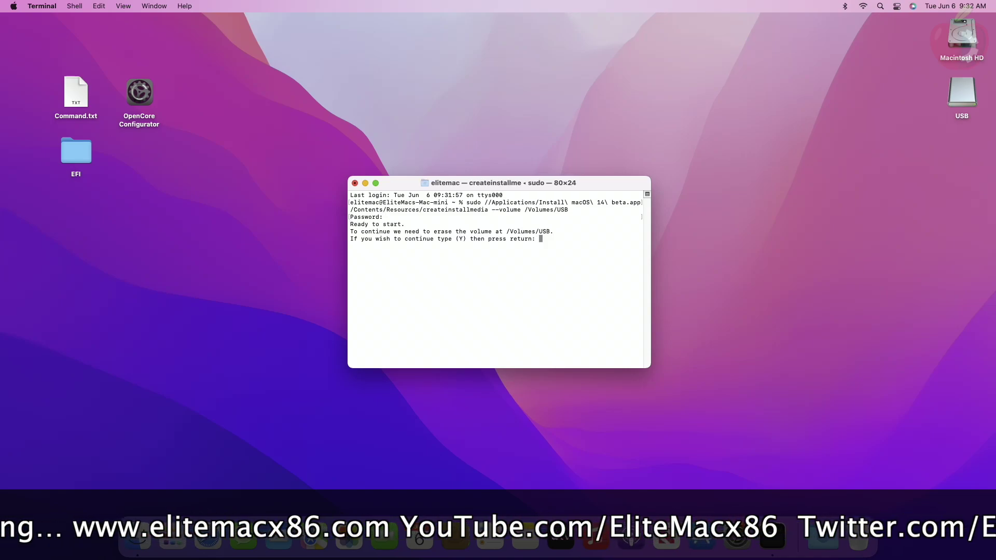
type("y")
key("Return")
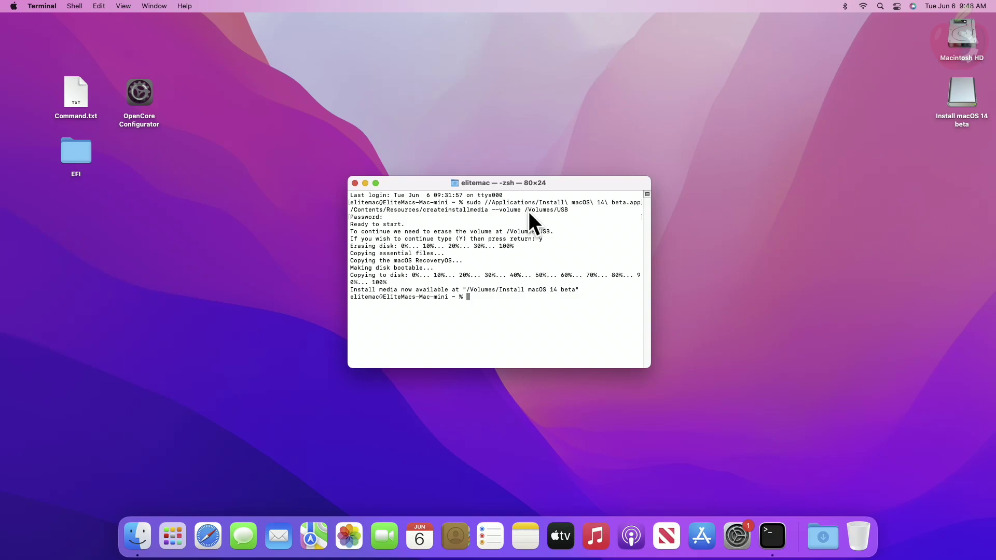
Quit Terminal and launch OpenCore Configurator from the desktop
left_click(36, 6)
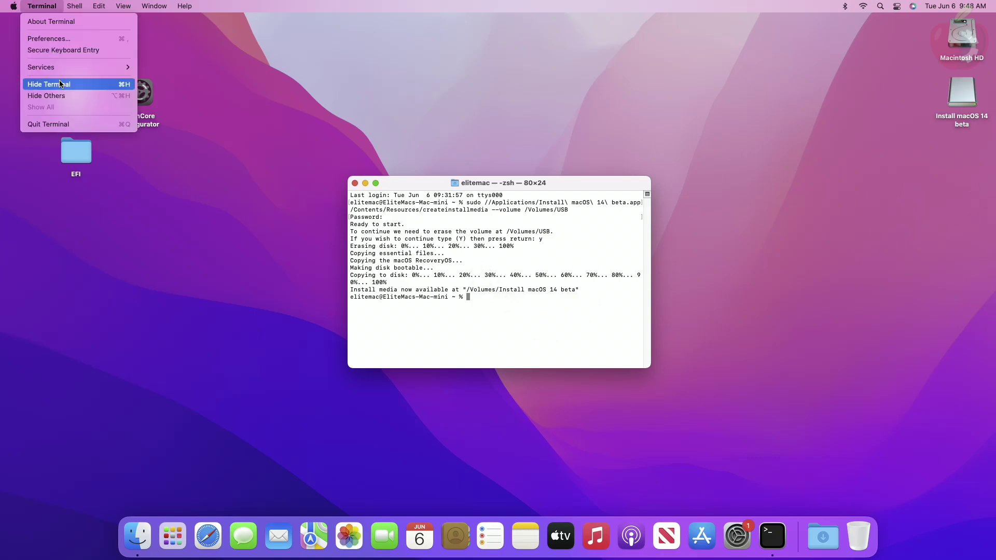
left_click(68, 125)
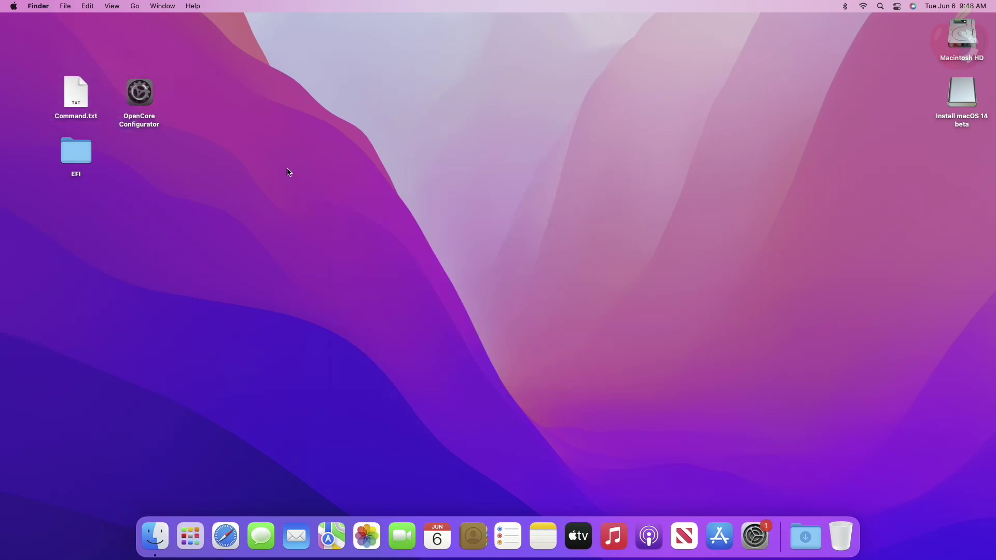
right_click(146, 97)
left_click(156, 98)
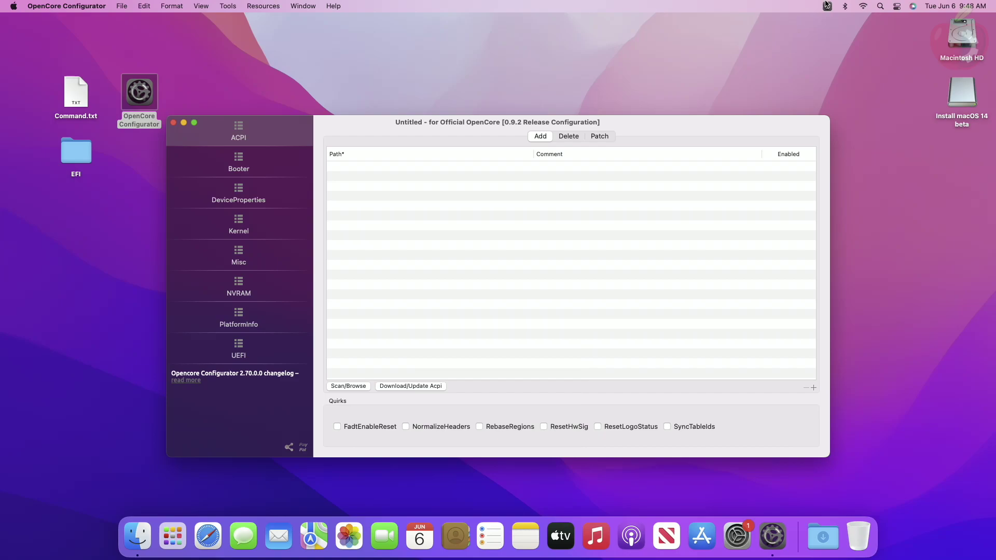
Mount the SanDisk USB's EFI partition (disk2s1) with the password, then quit OpenCore Configurator
left_click(827, 6)
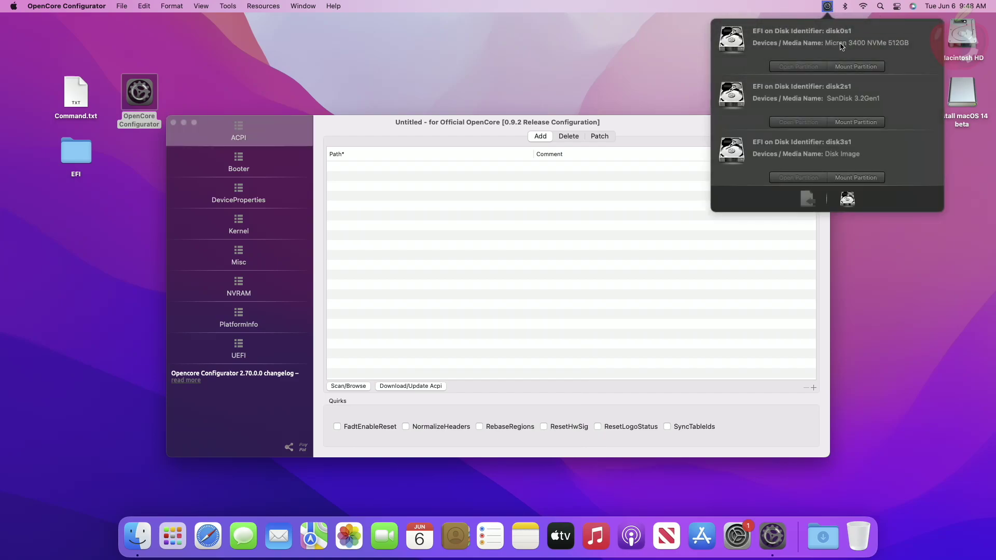
left_click(846, 122)
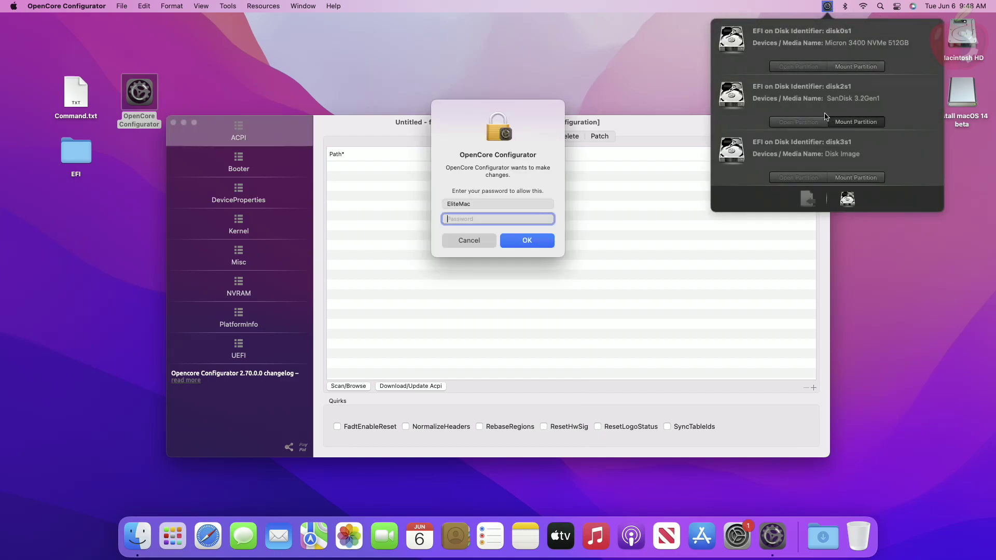
type("••••")
key("Return")
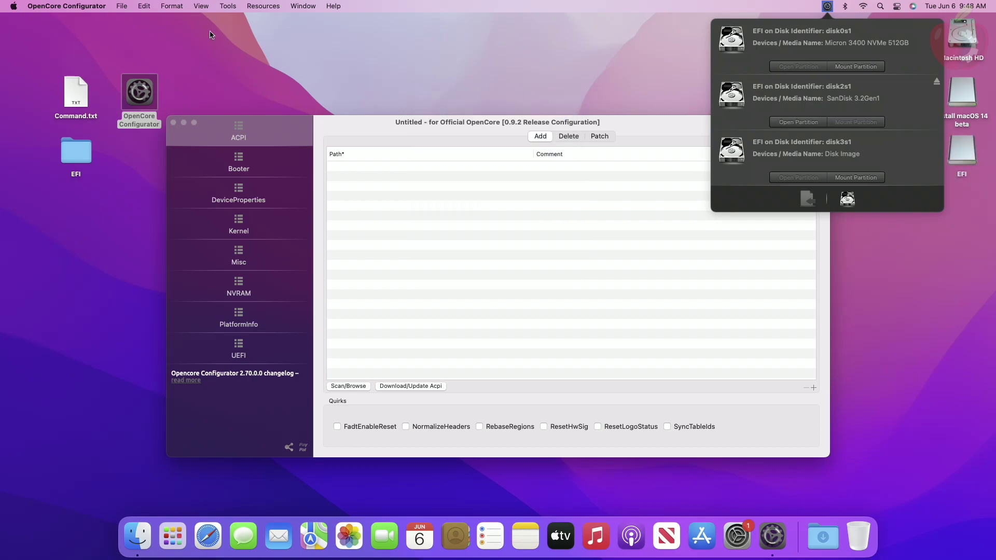
left_click(66, 6)
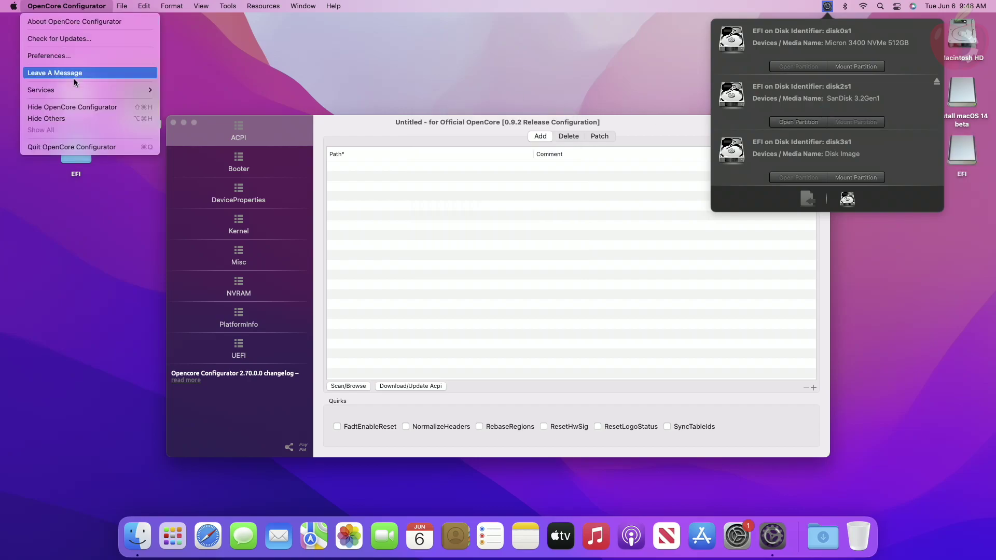
left_click(92, 147)
Open the mounted EFI volume to confirm it holds the EFI folder
left_click(153, 153)
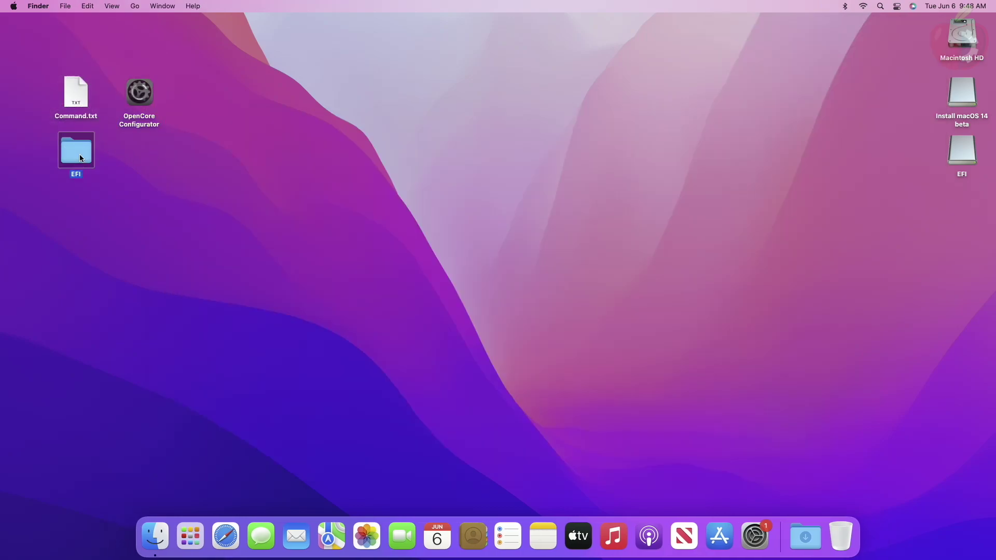
left_click(408, 204)
double_click(967, 145)
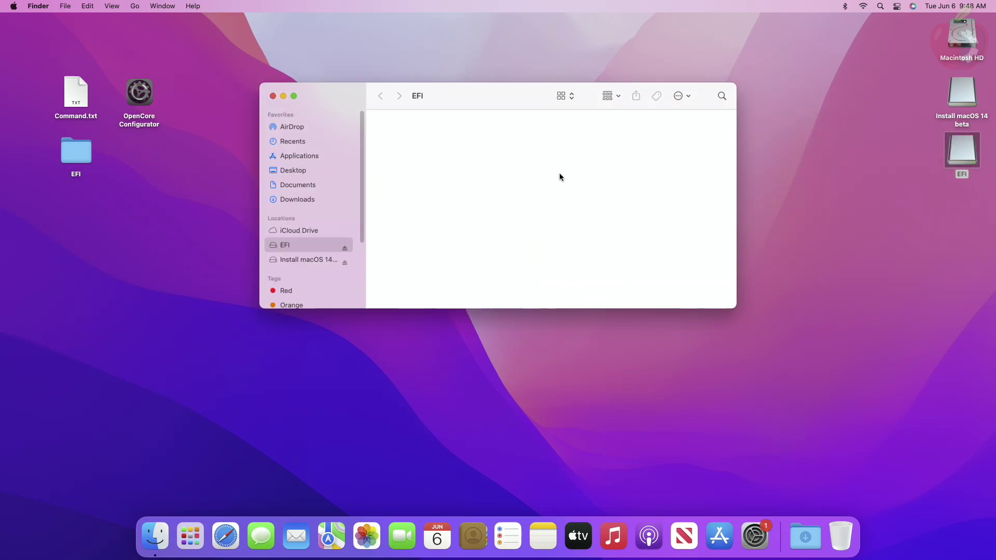
left_click(273, 97)
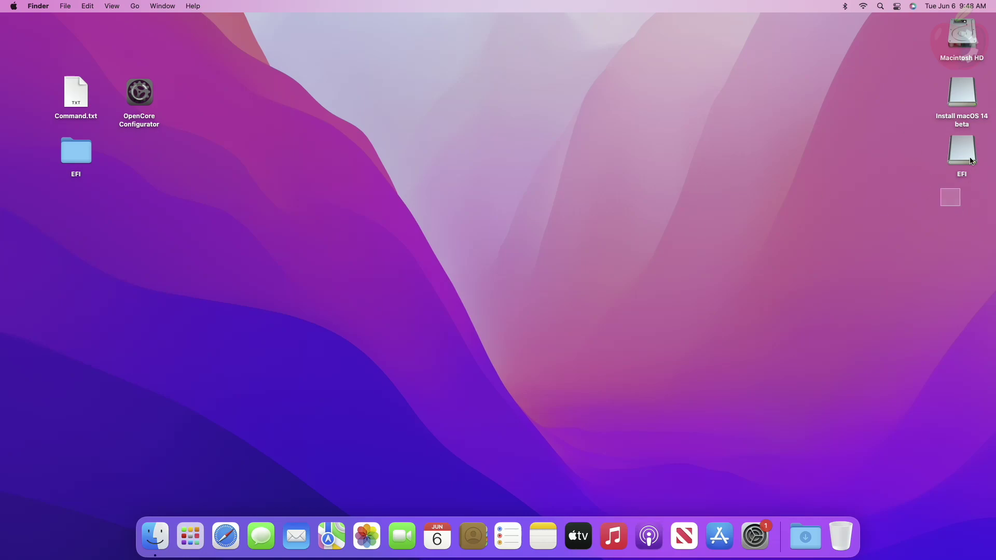
Eject both the Install macOS 14 beta and EFI disks together
left_click_drag(959, 207, 942, 74)
right_click(967, 107)
left_click(920, 129)
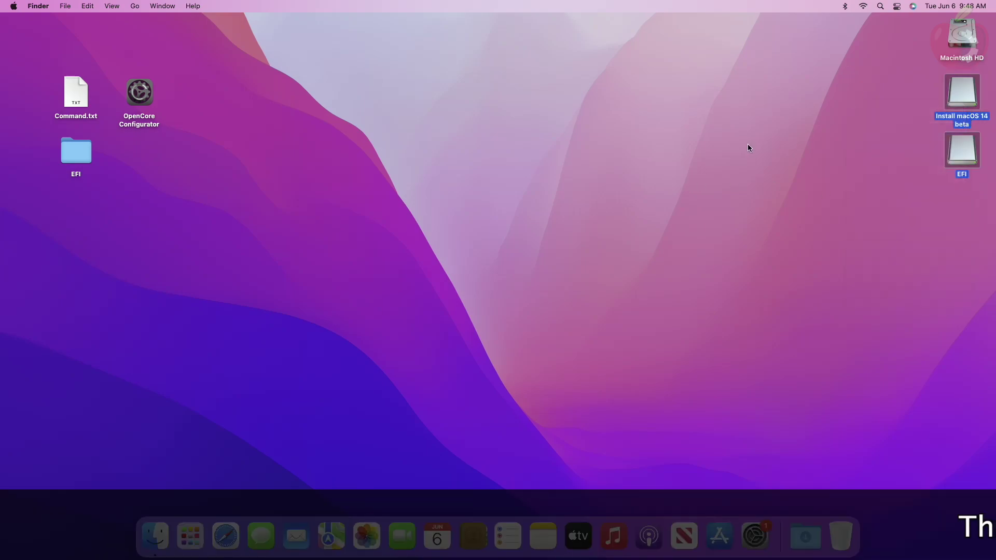
Restart, boot the USB, pick Install macOS 14 beta in OpenCore and accept English
left_click(13, 5)
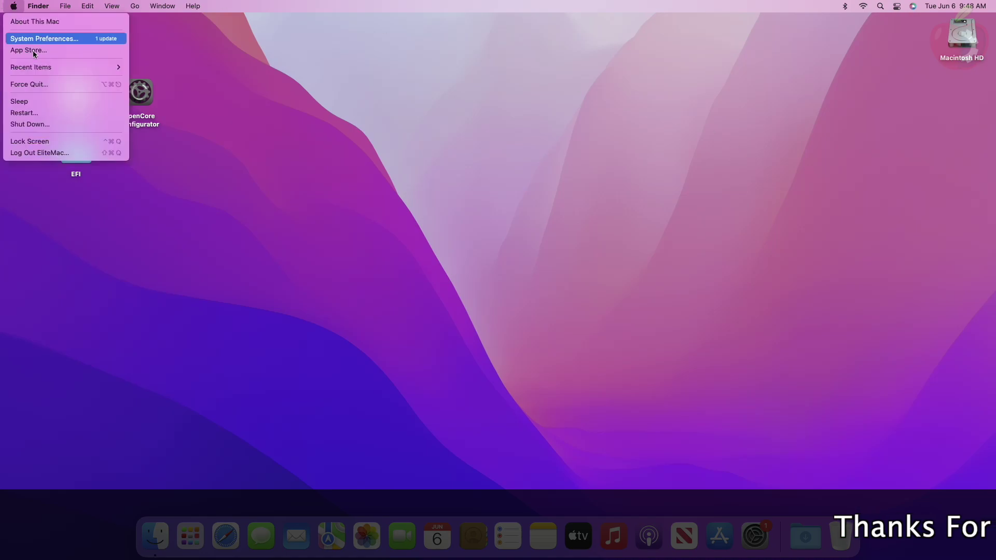
left_click(35, 109)
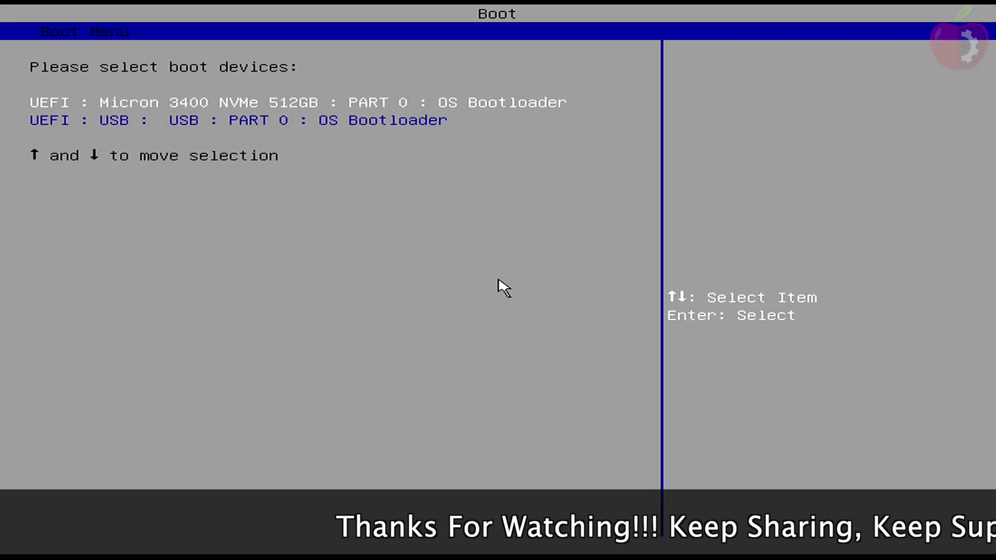
key("Up")
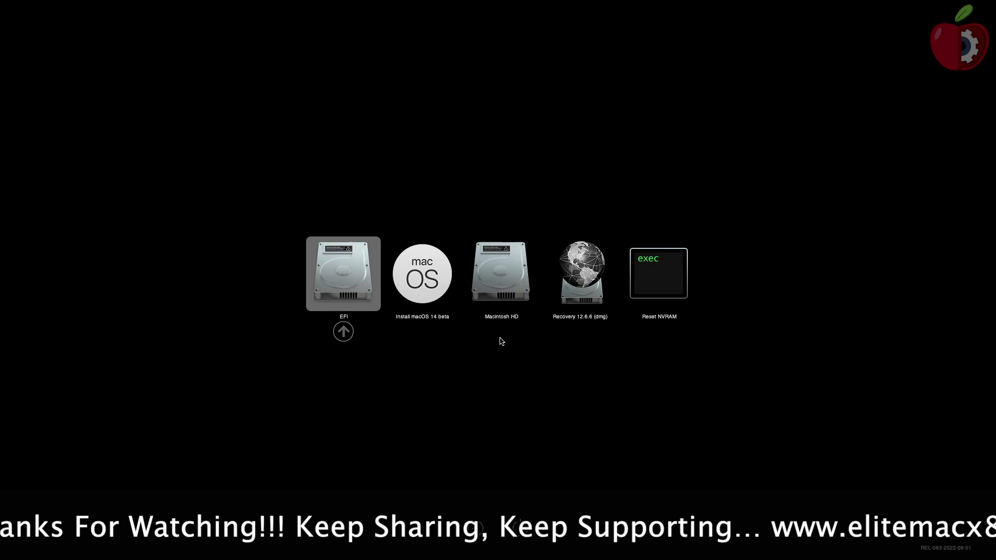
key("Right")
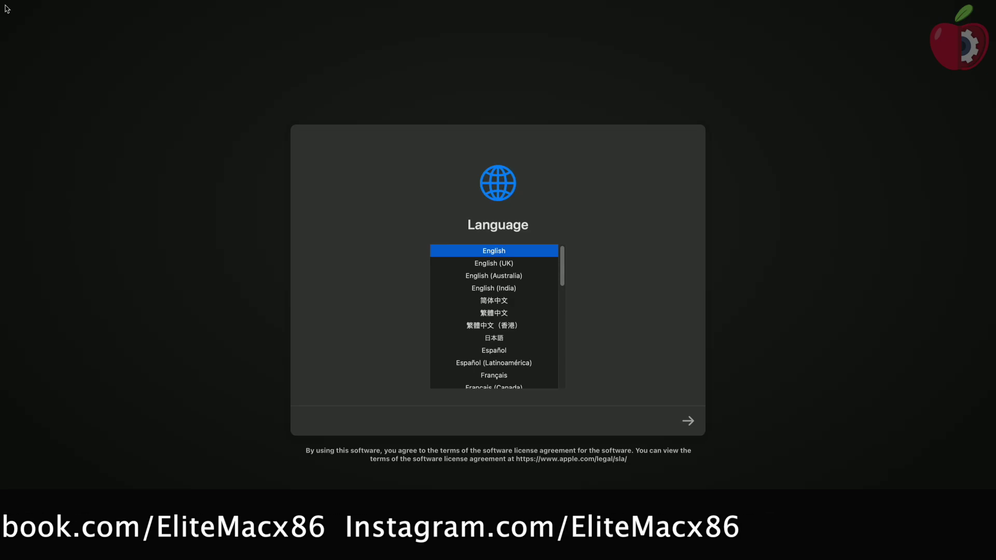
left_click(687, 421)
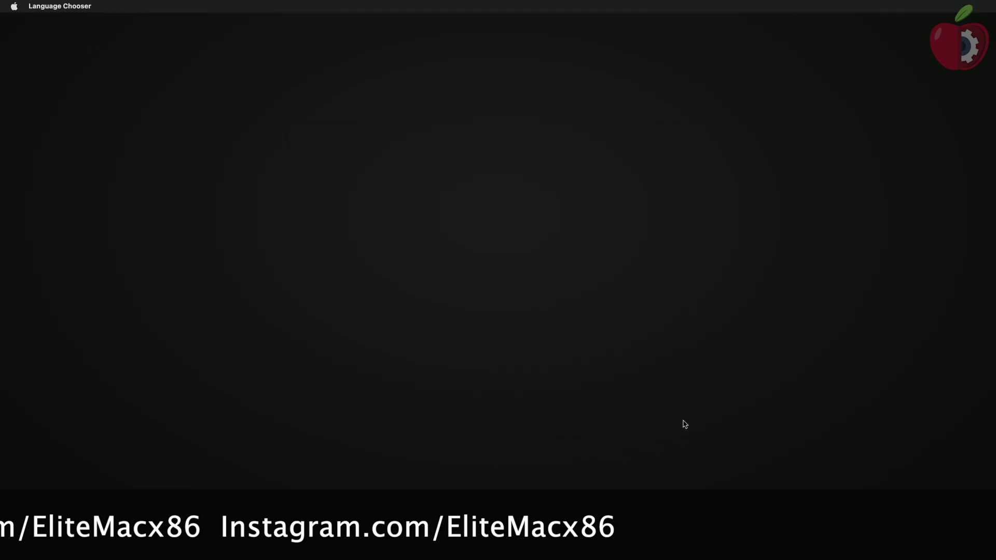